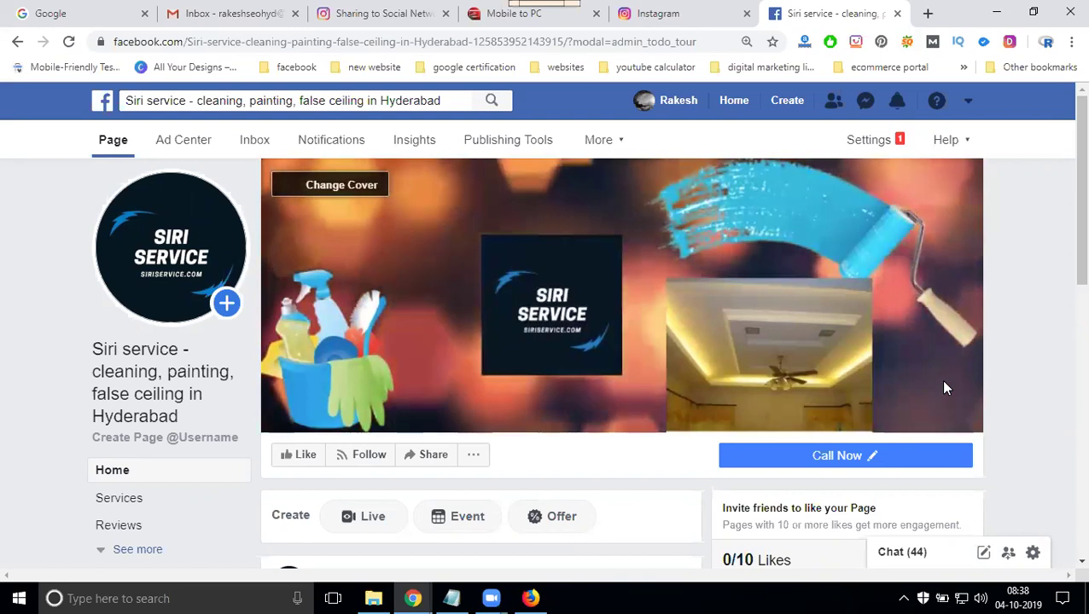
Move the Page's tab before the Instagram tab and open the Page's General settings
left_click_drag(829, 12, 687, 16)
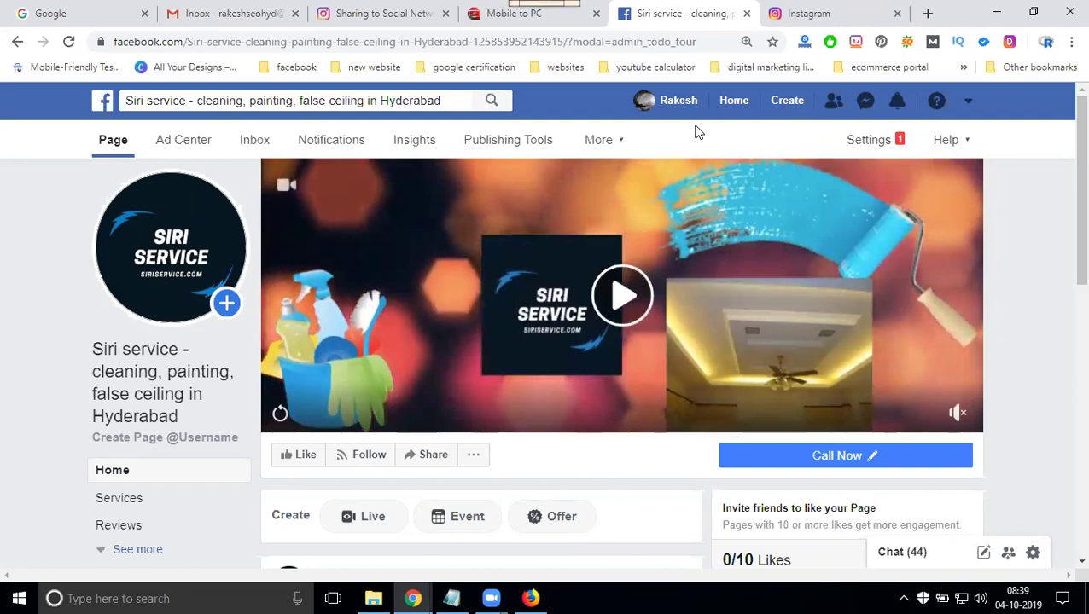
left_click(858, 150)
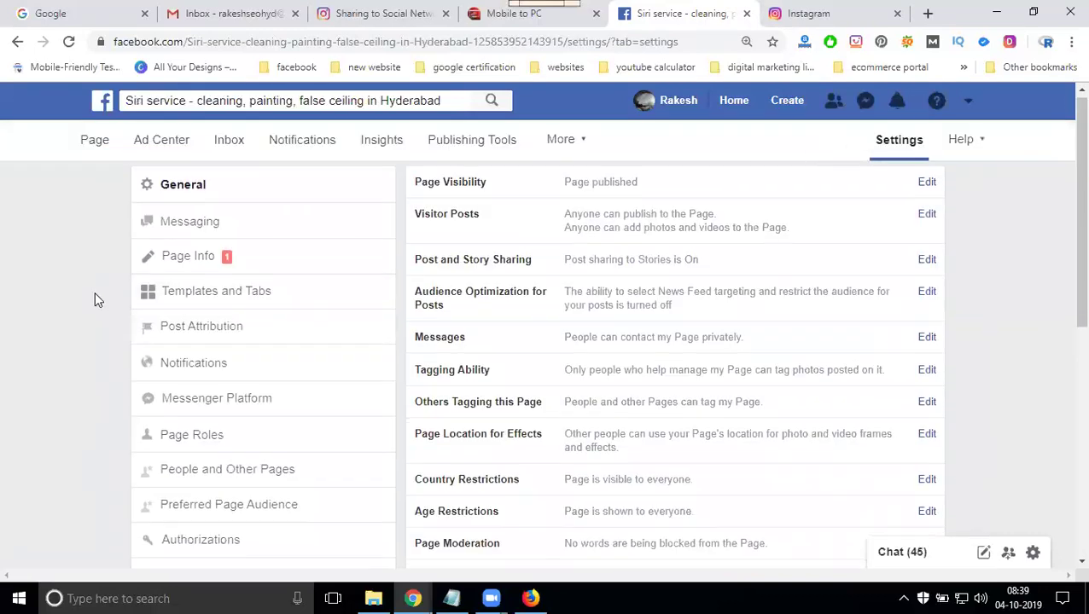
Go to the Page's Instagram settings and choose Connect Account to bring up the Instagram login
scroll(97, 299, "down", 3)
left_click(203, 391)
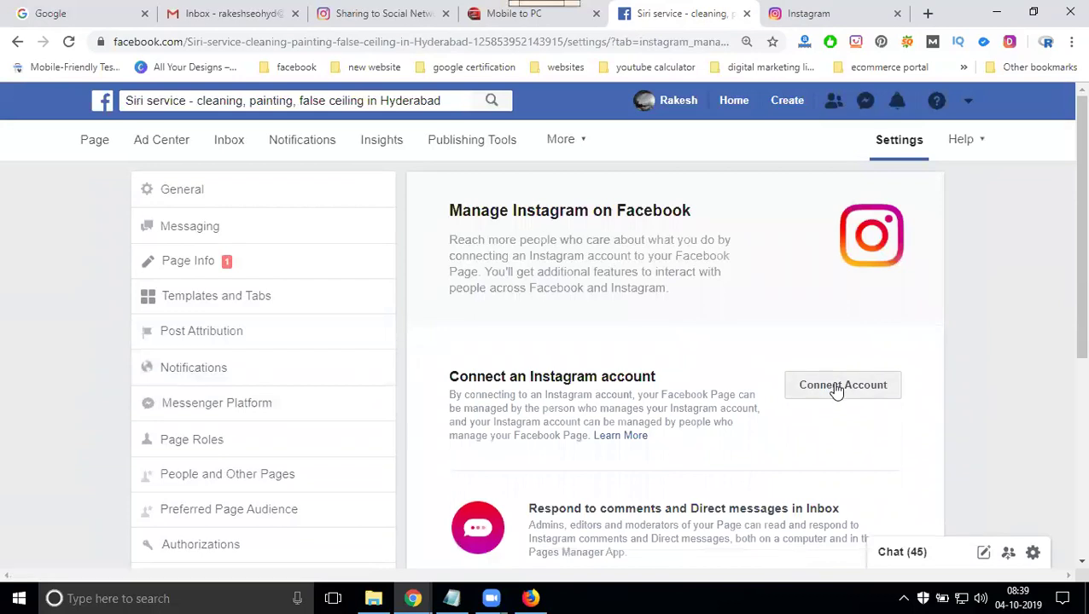
left_click(837, 388)
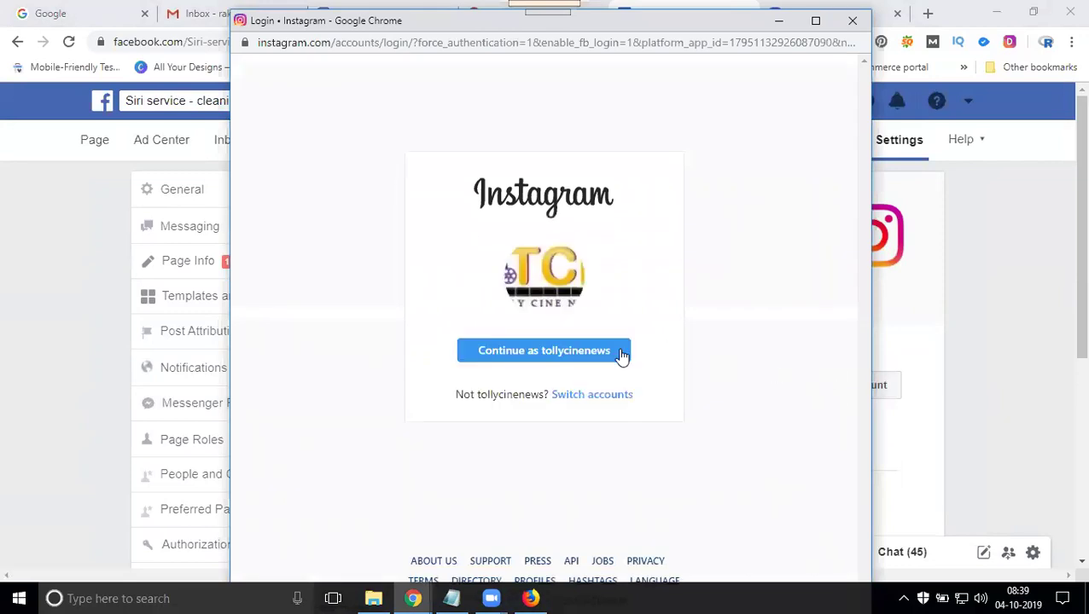
Log in with the business Instagram account instead of the suggested one, check its feed, then return
left_click(591, 396)
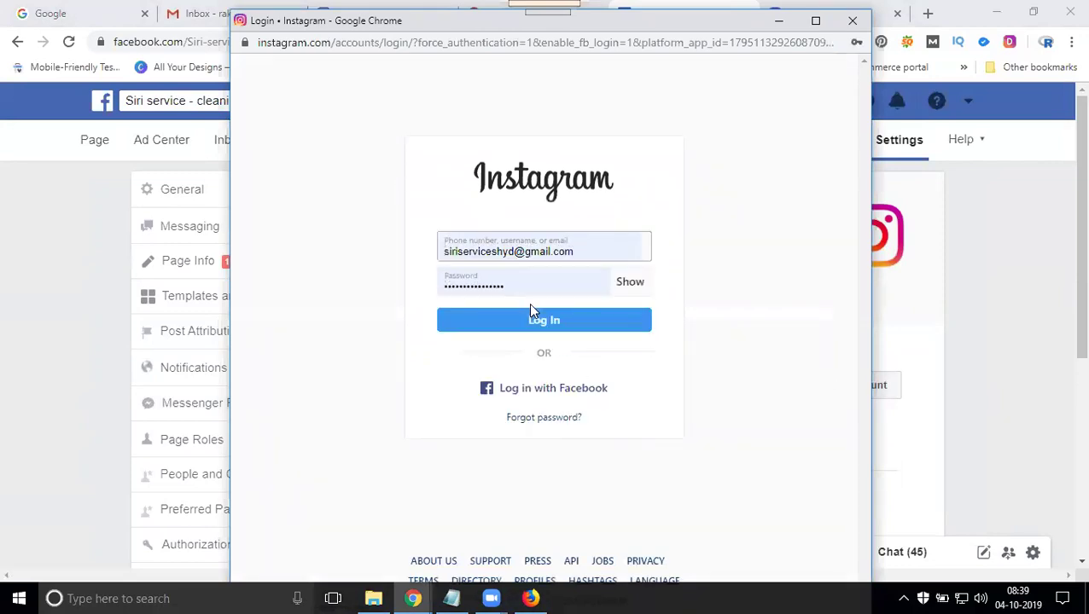
left_click(527, 319)
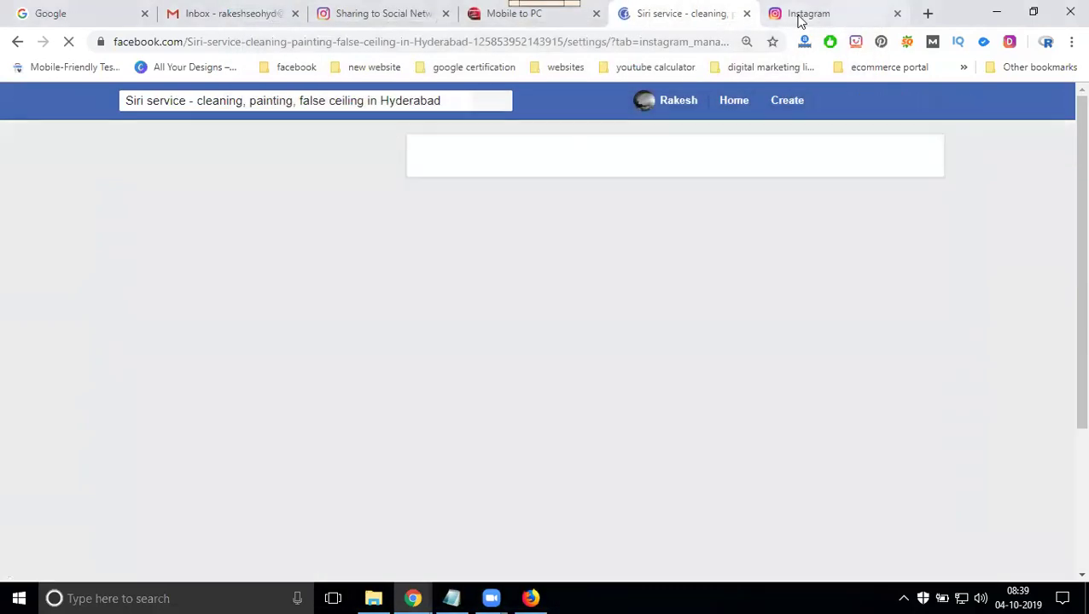
left_click(799, 16)
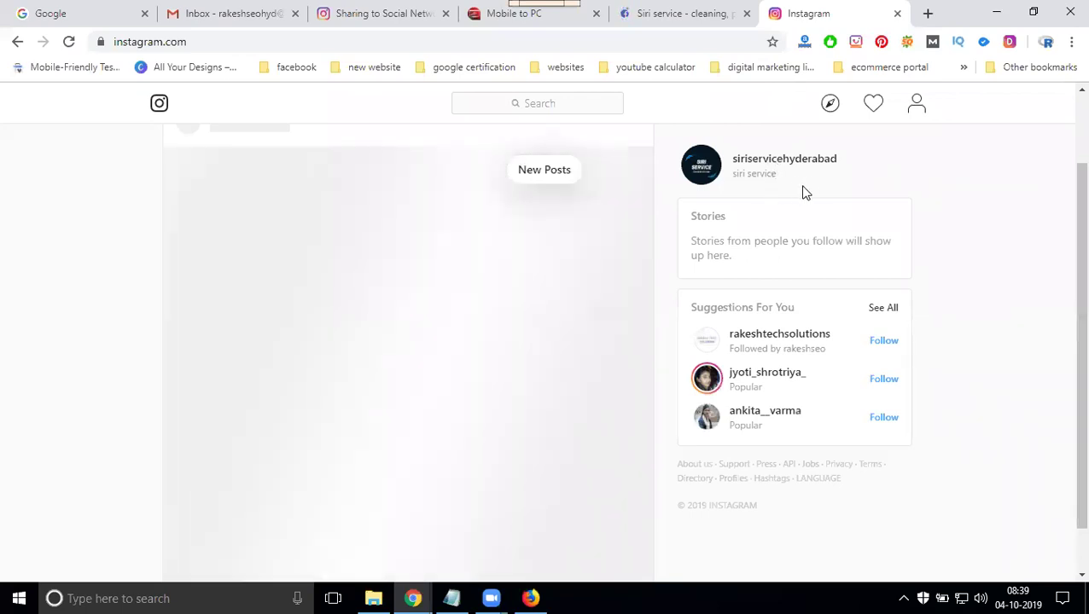
left_click(683, 16)
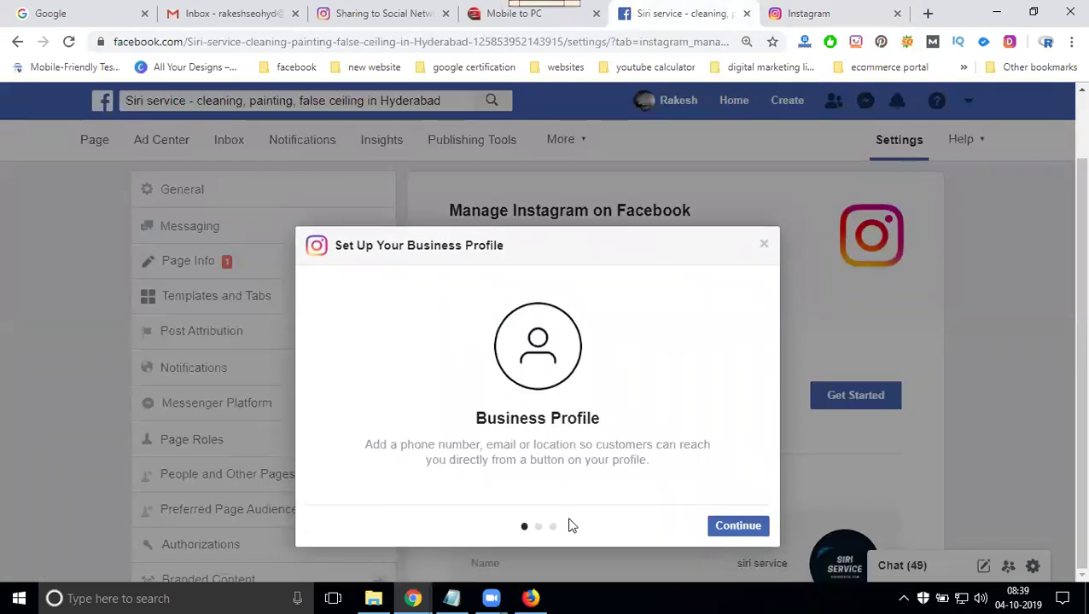
Browse the Business Profile, Insights and Promotions intro slides, then continue to the imported contact details
left_click(538, 527)
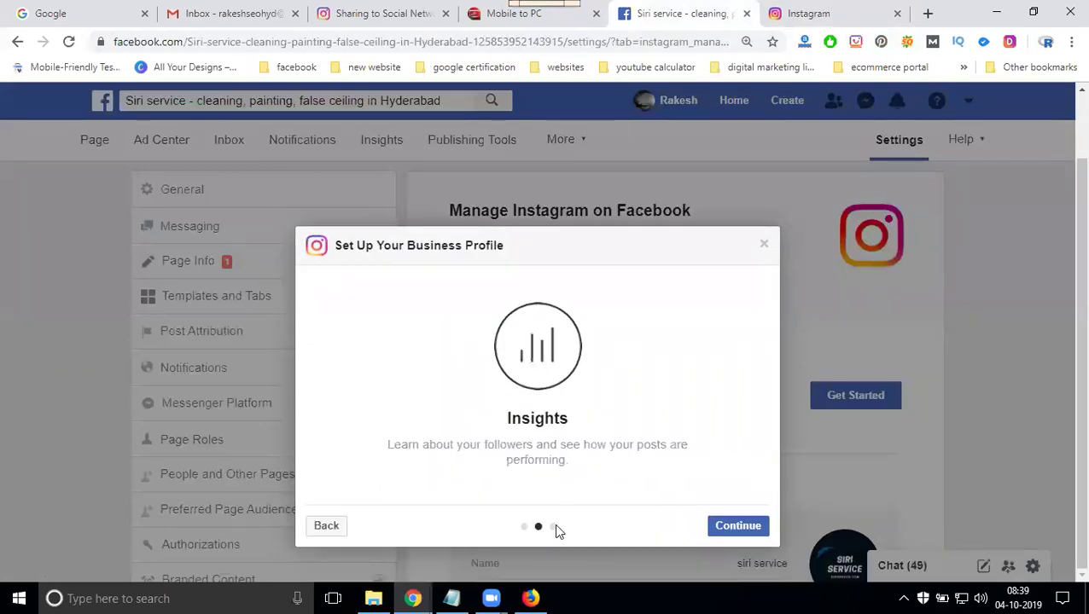
left_click(553, 526)
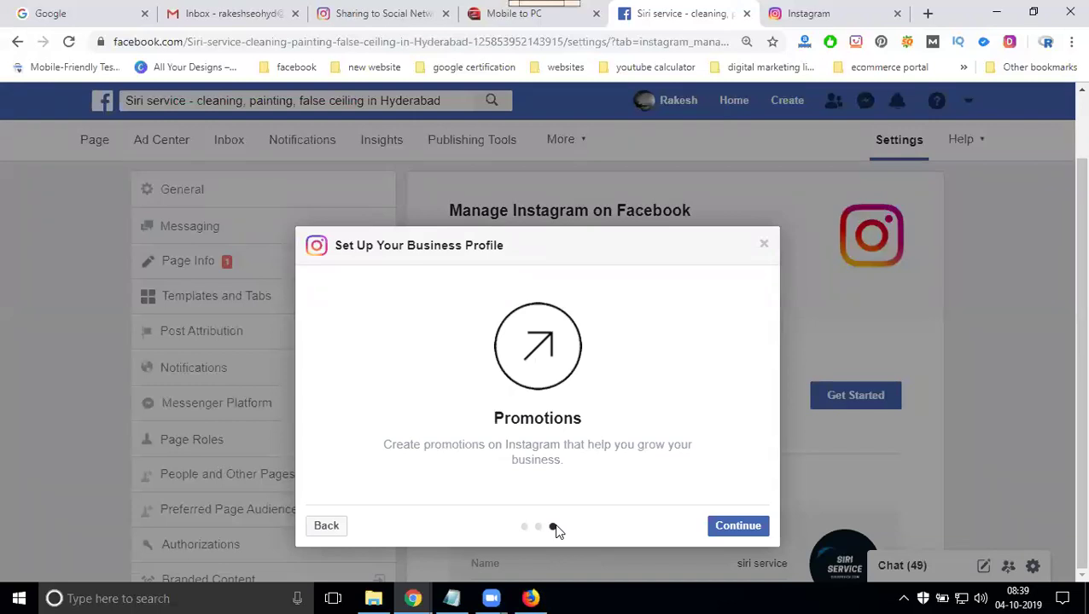
left_click(525, 526)
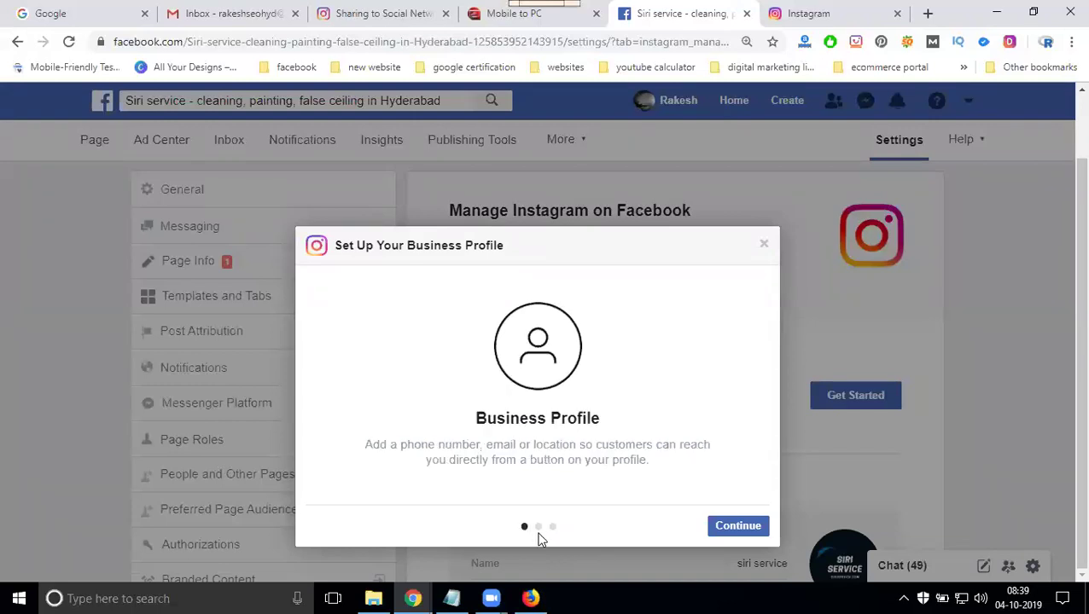
left_click(538, 527)
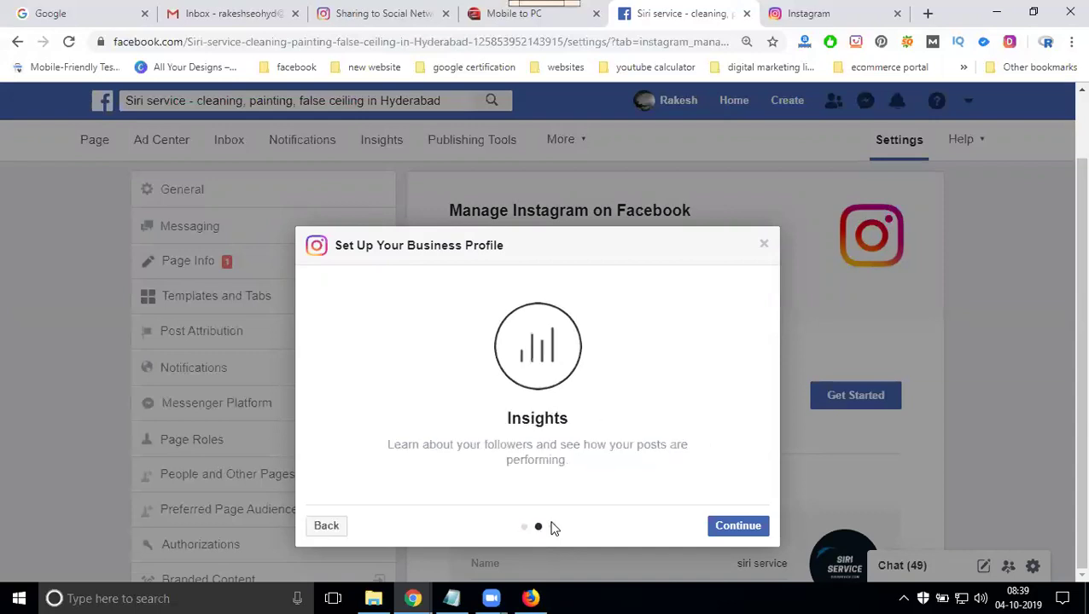
left_click(552, 527)
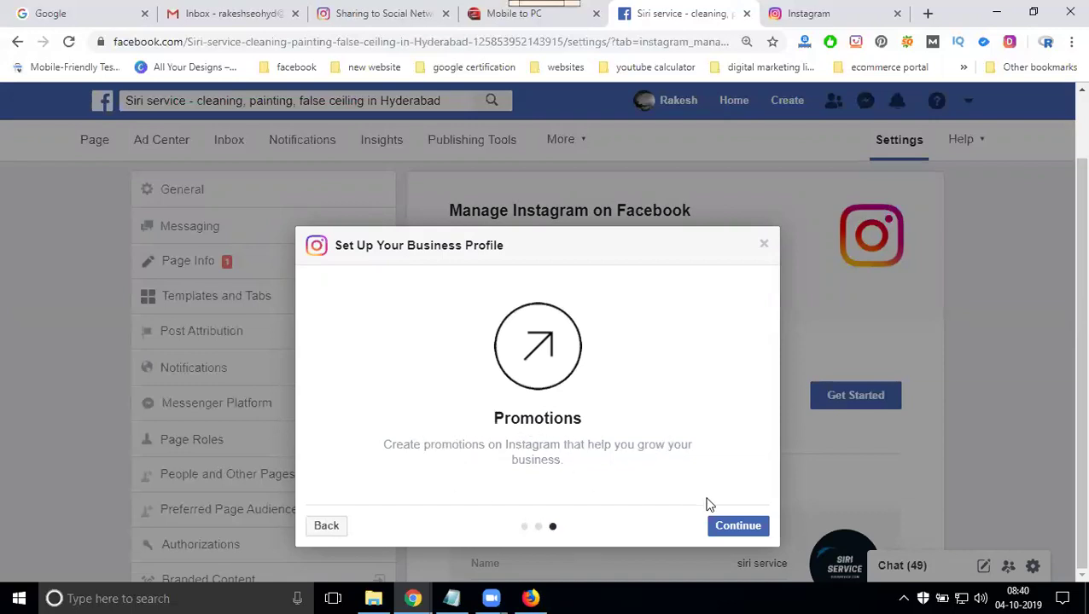
left_click(732, 528)
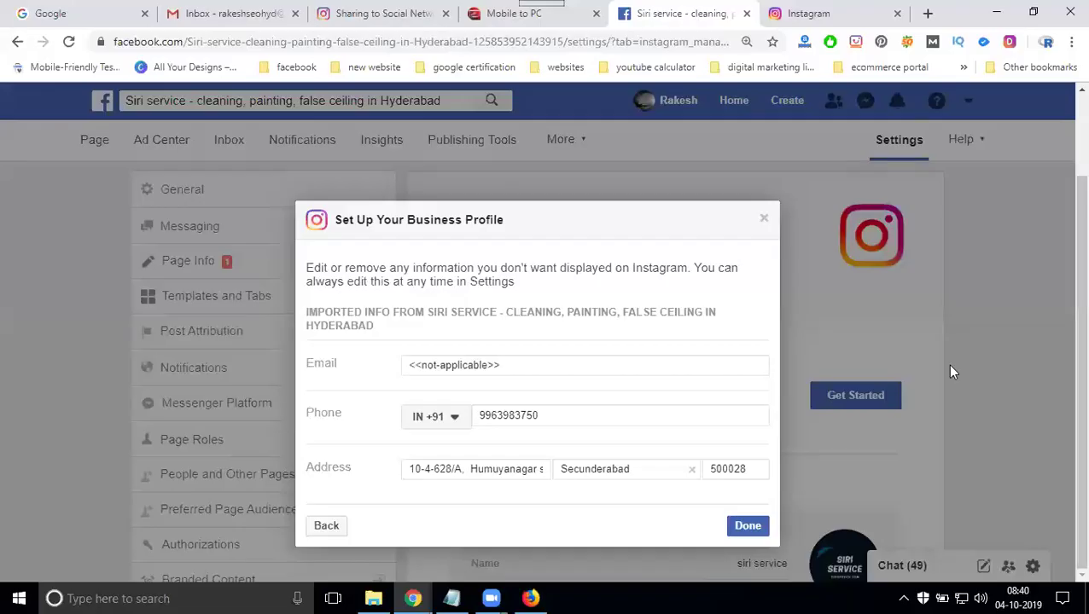
Paste the business email over the placeholder email and confirm the business profile switch
triple_click(526, 366)
key("ctrl+v")
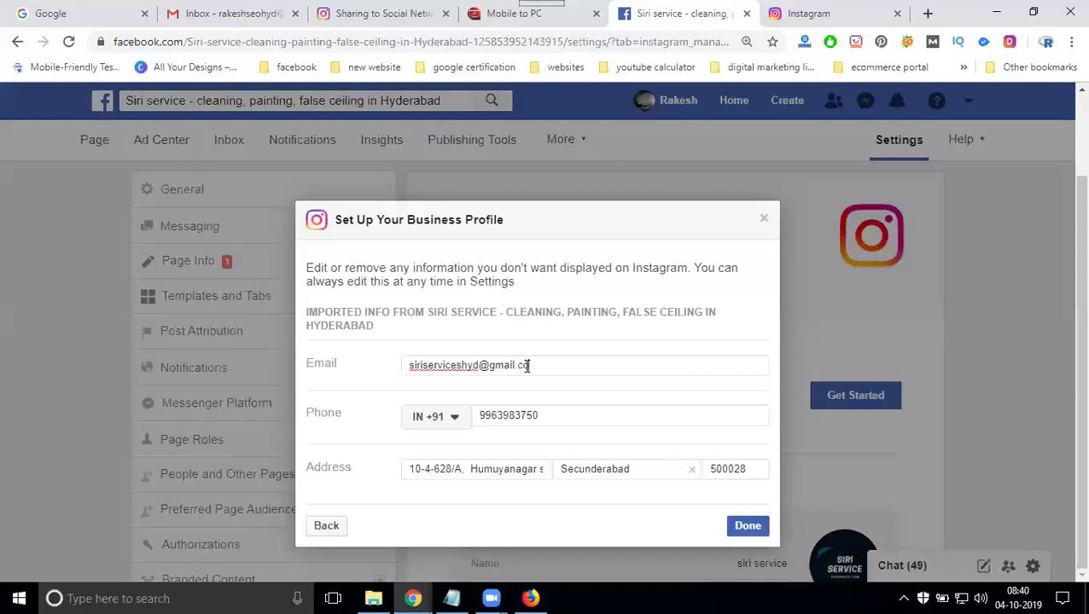
left_click(745, 524)
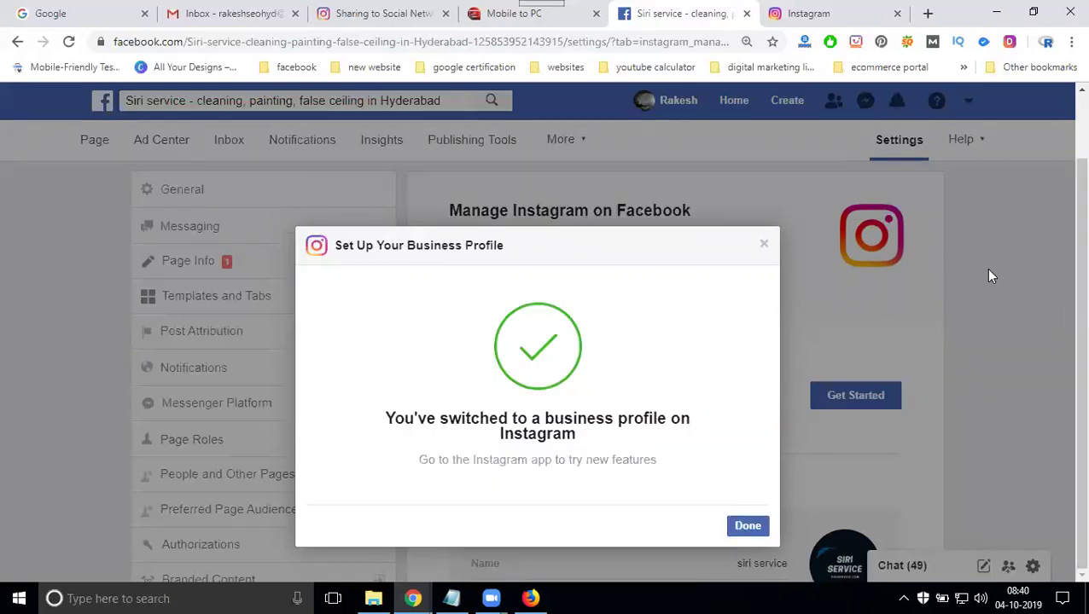
left_click(749, 527)
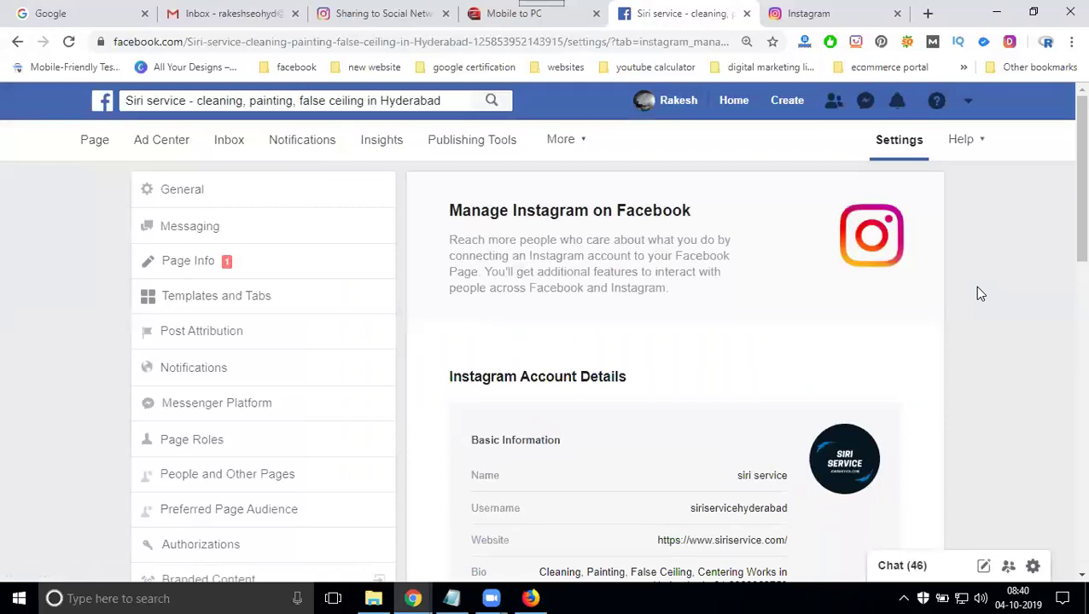
Scroll the Instagram settings and highlight the 'Create Instagram ads from Facebook' heading
scroll(674, 255, "down", 5)
scroll(674, 256, "down", 3)
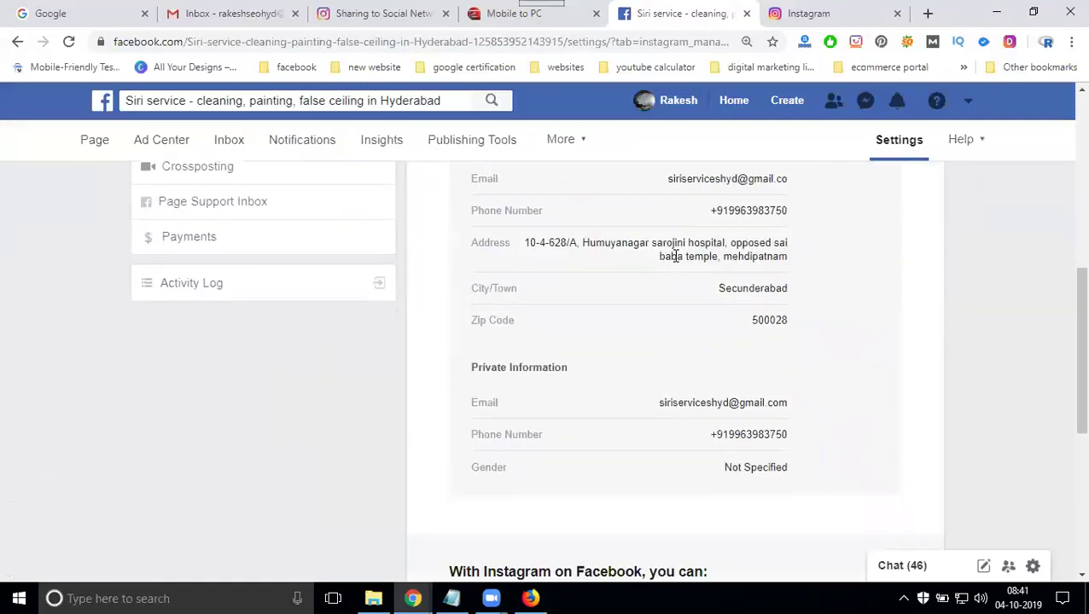
scroll(671, 256, "up", 2)
scroll(673, 263, "down", 3)
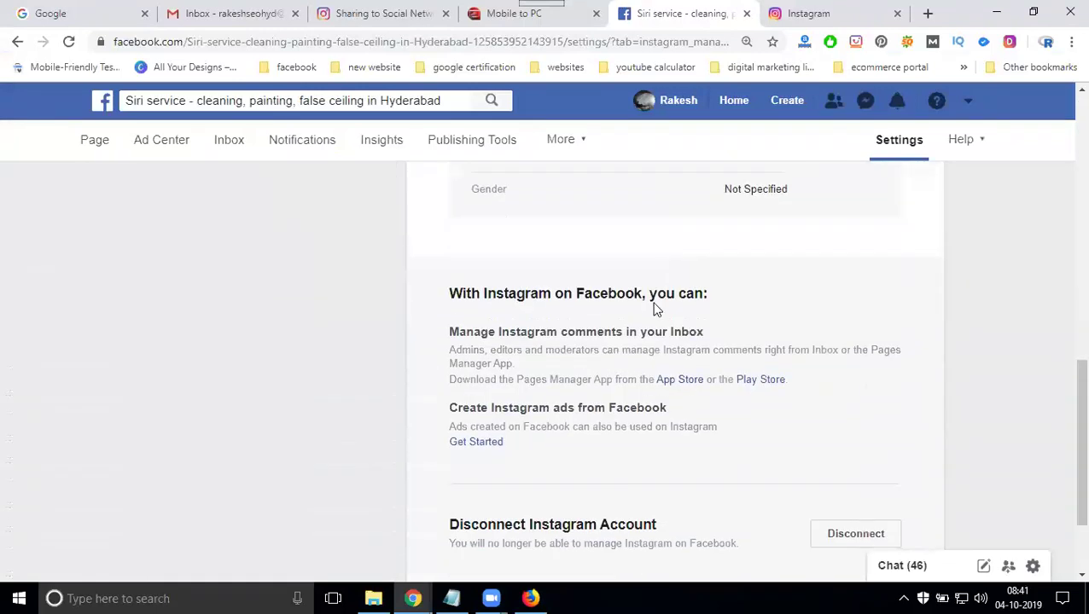
left_click_drag(449, 408, 668, 409)
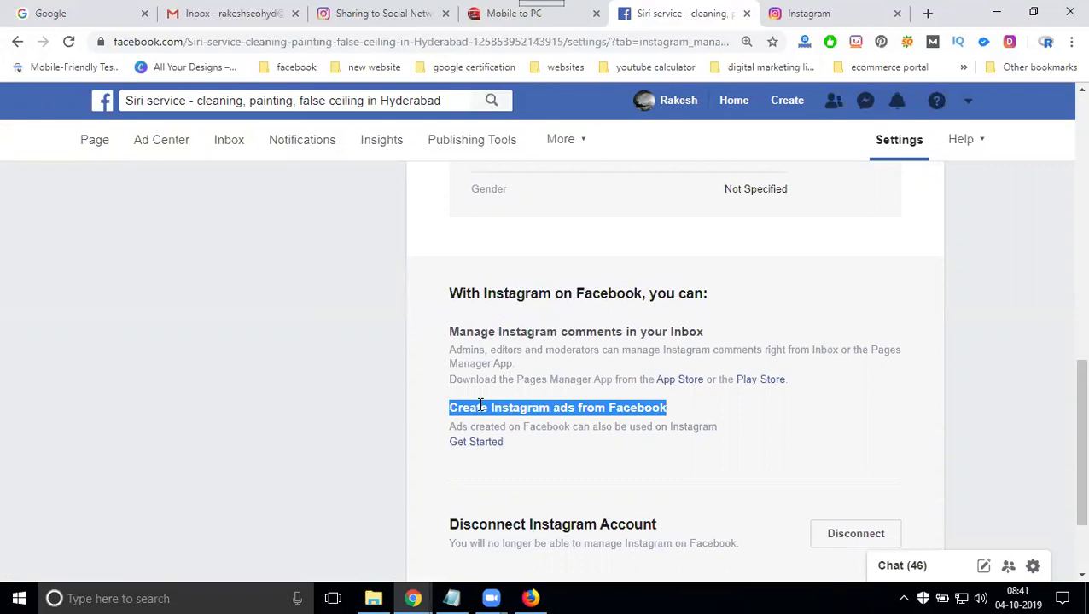
Review the linked account's contact and private information, then reload the Instagram settings page
scroll(480, 404, "up", 1)
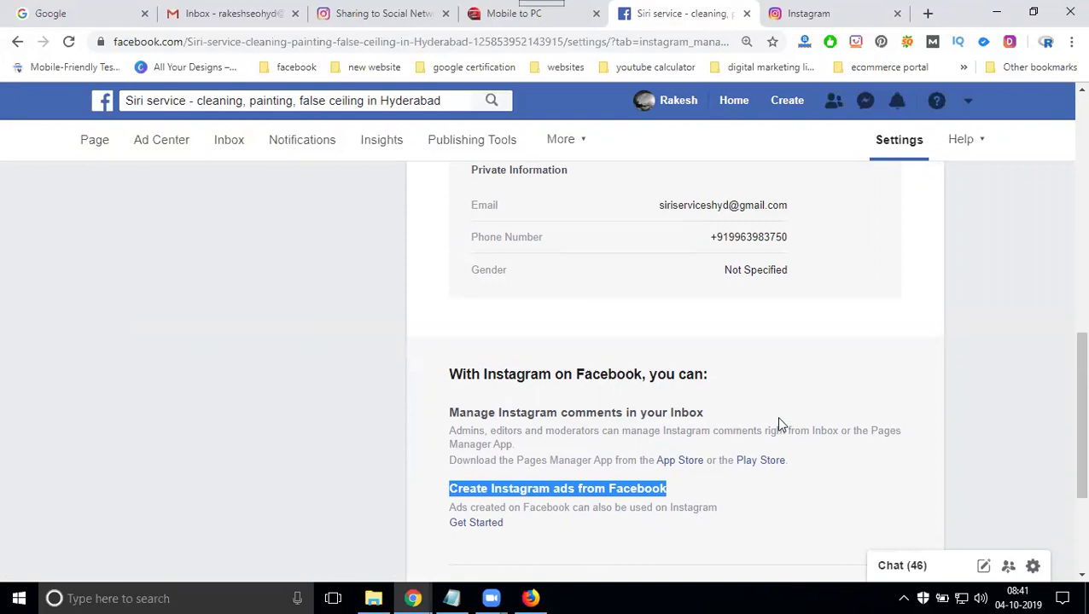
scroll(775, 416, "up", 12)
scroll(780, 410, "down", 7)
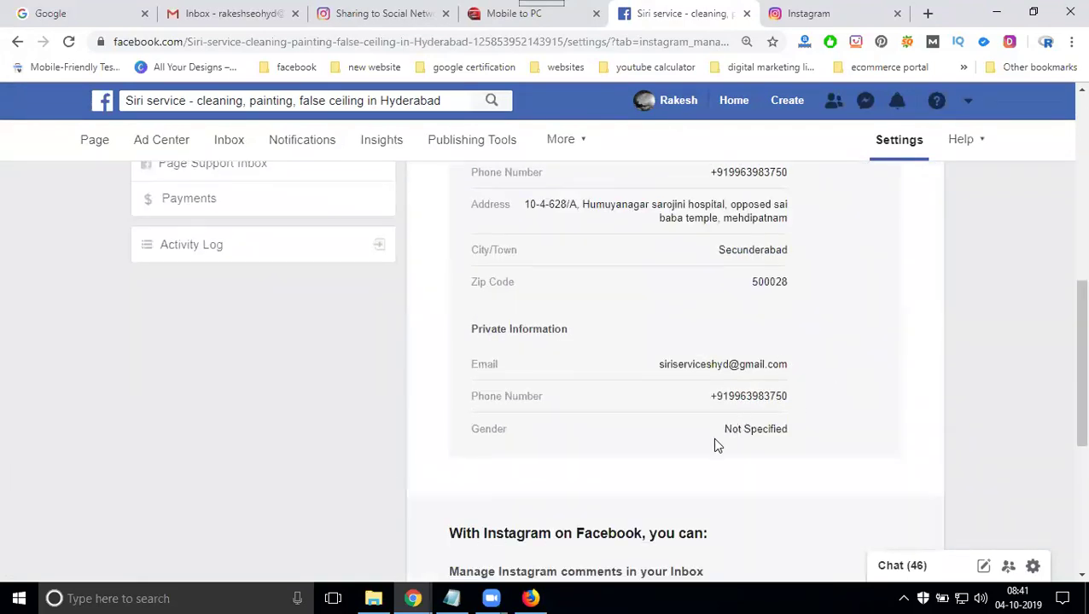
scroll(712, 436, "up", 6)
scroll(697, 357, "up", 1)
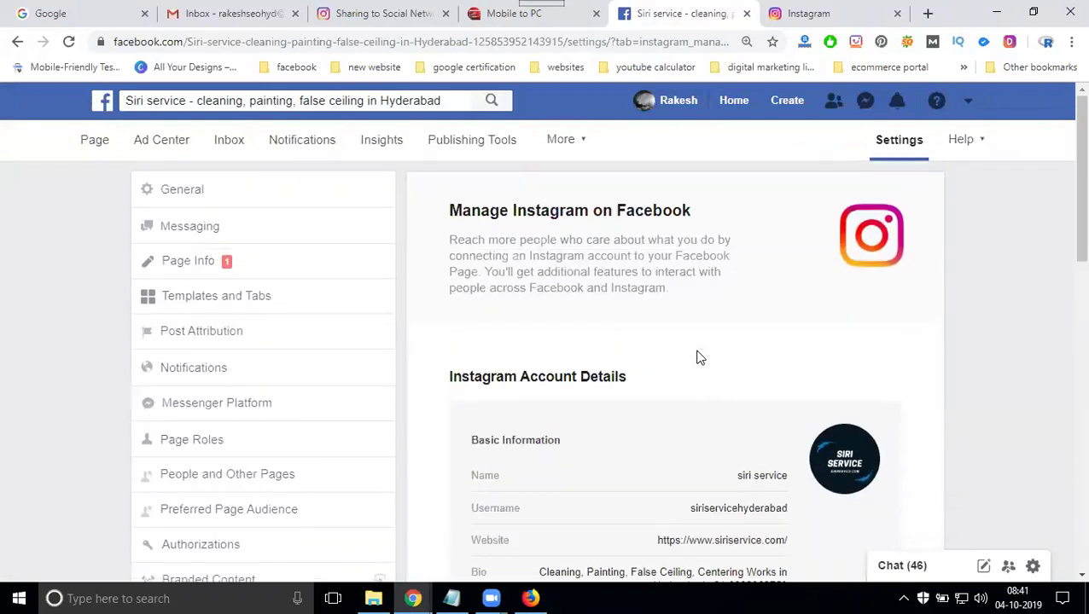
scroll(697, 357, "down", 10)
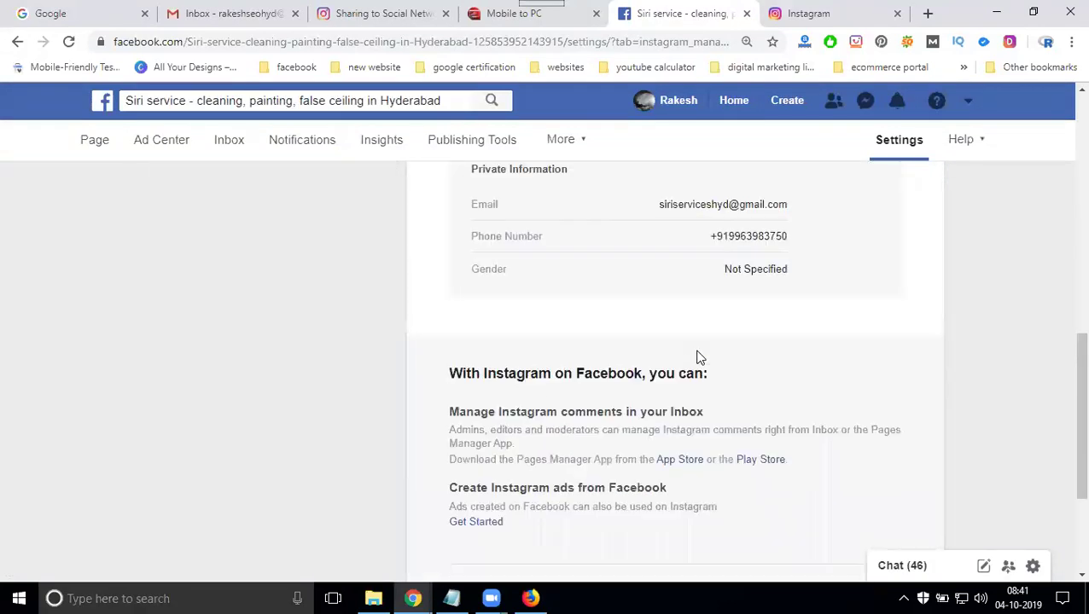
scroll(697, 356, "down", 3)
scroll(559, 349, "up", 6)
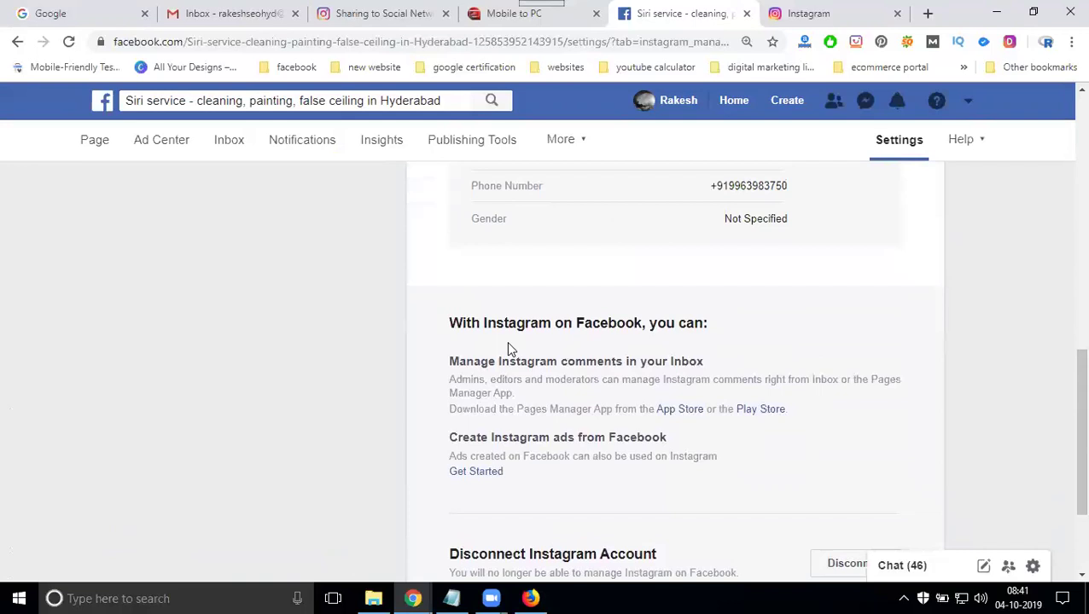
scroll(502, 334, "up", 5)
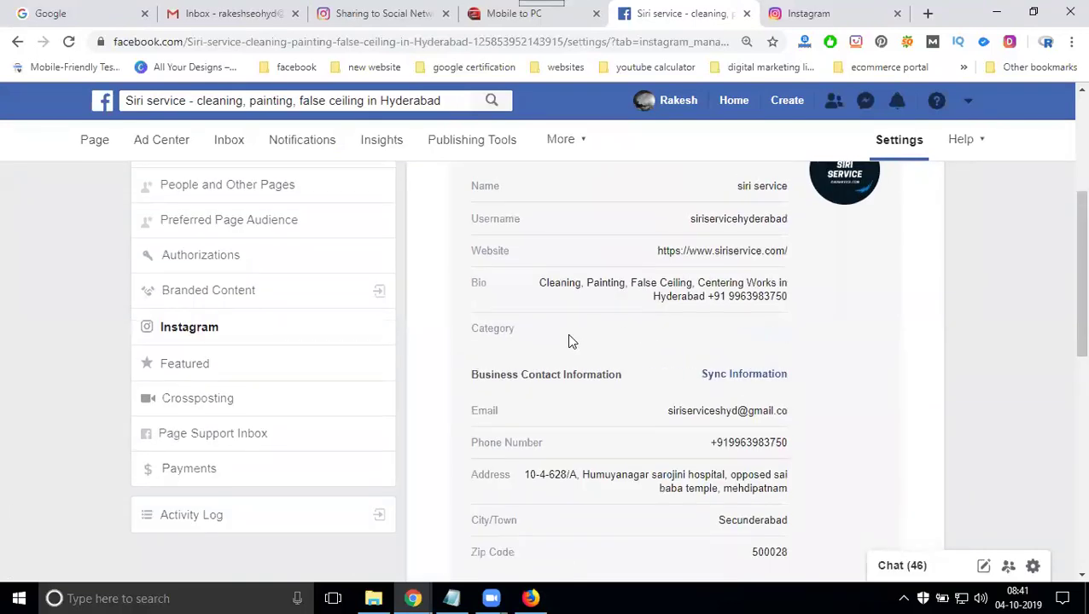
scroll(591, 341, "up", 2)
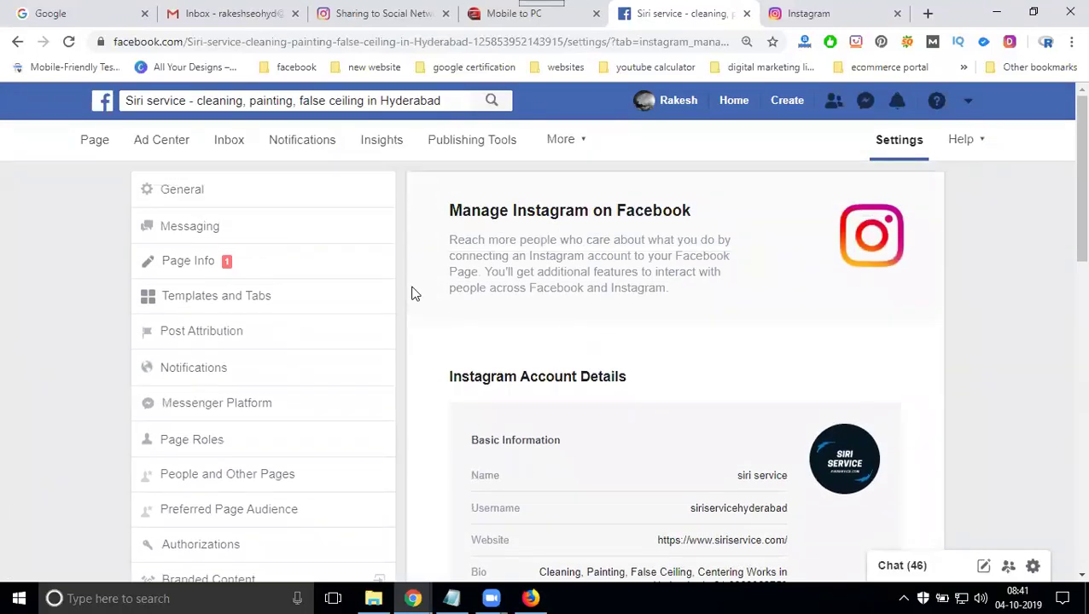
left_click(70, 43)
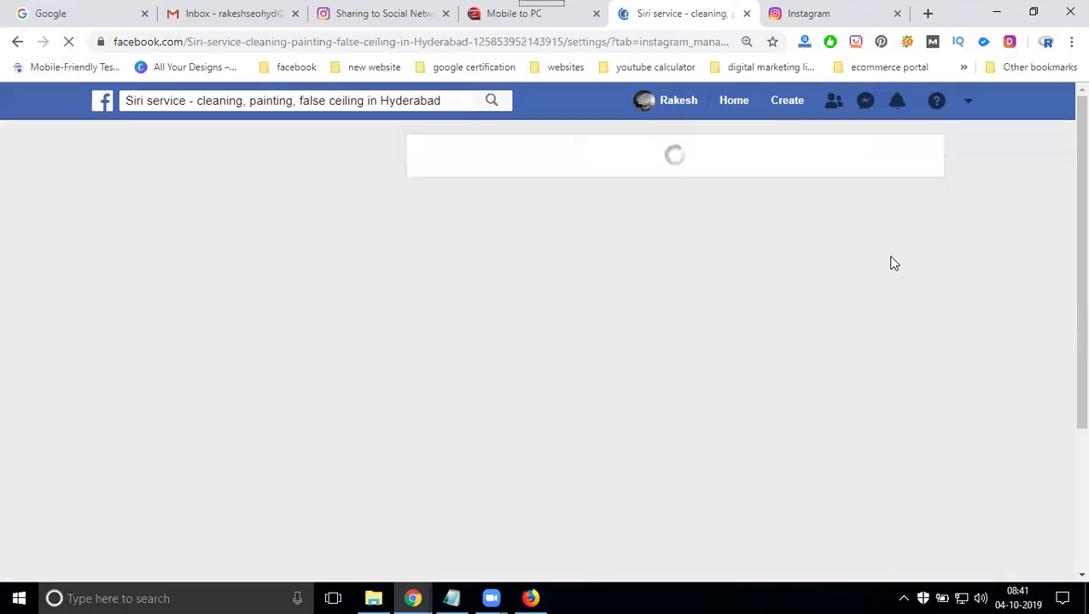
Sync the Page's contact info to Instagram, keeping the Instagram phone number, and dismiss the success message
scroll(957, 301, "down", 5)
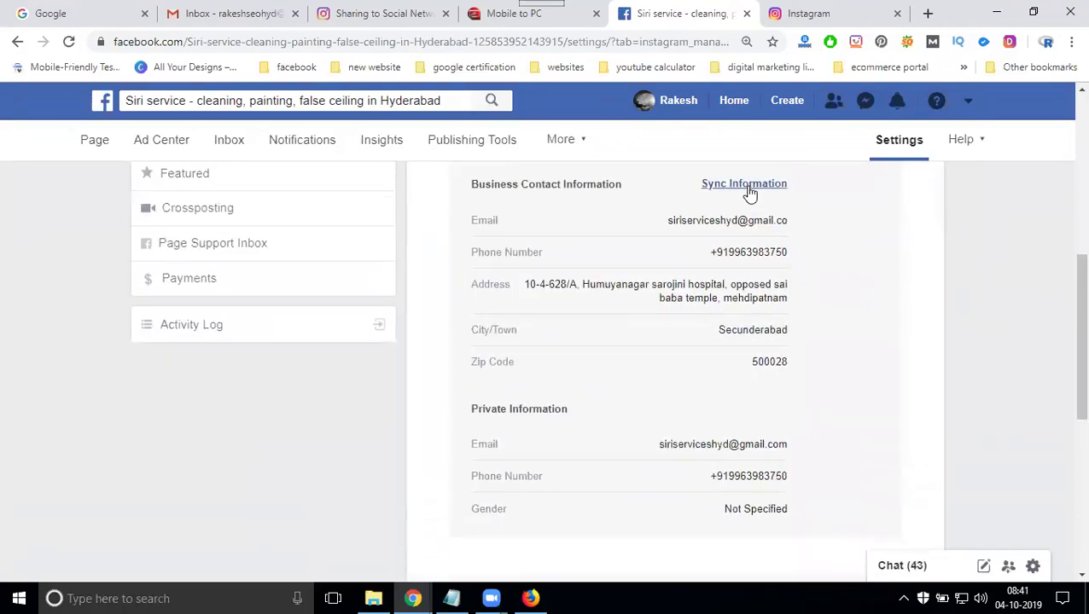
left_click(748, 190)
left_click(666, 424)
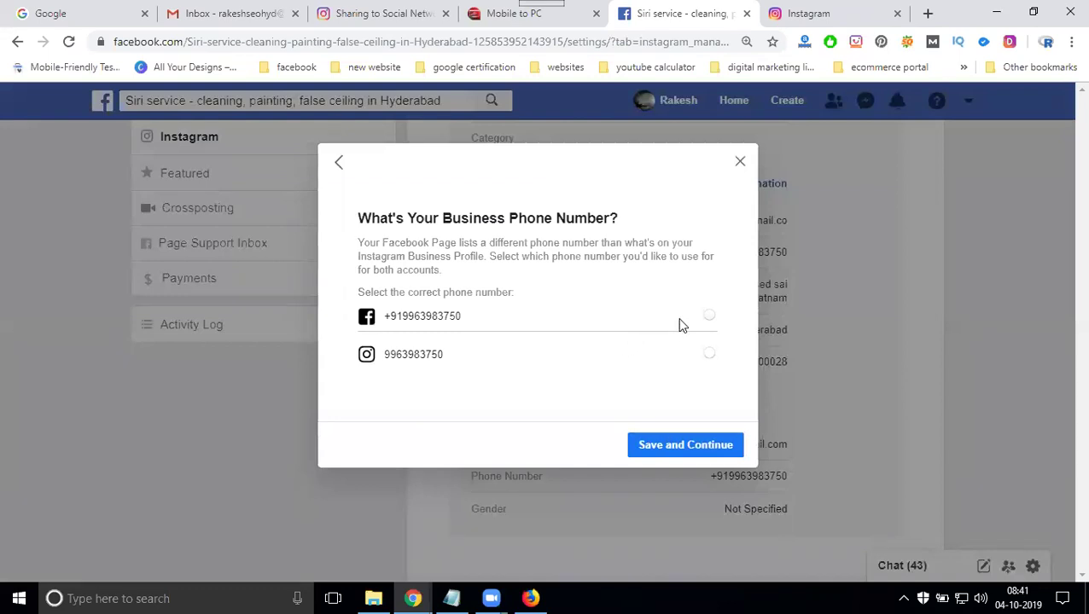
left_click(714, 355)
left_click(711, 316)
left_click(711, 355)
left_click(691, 448)
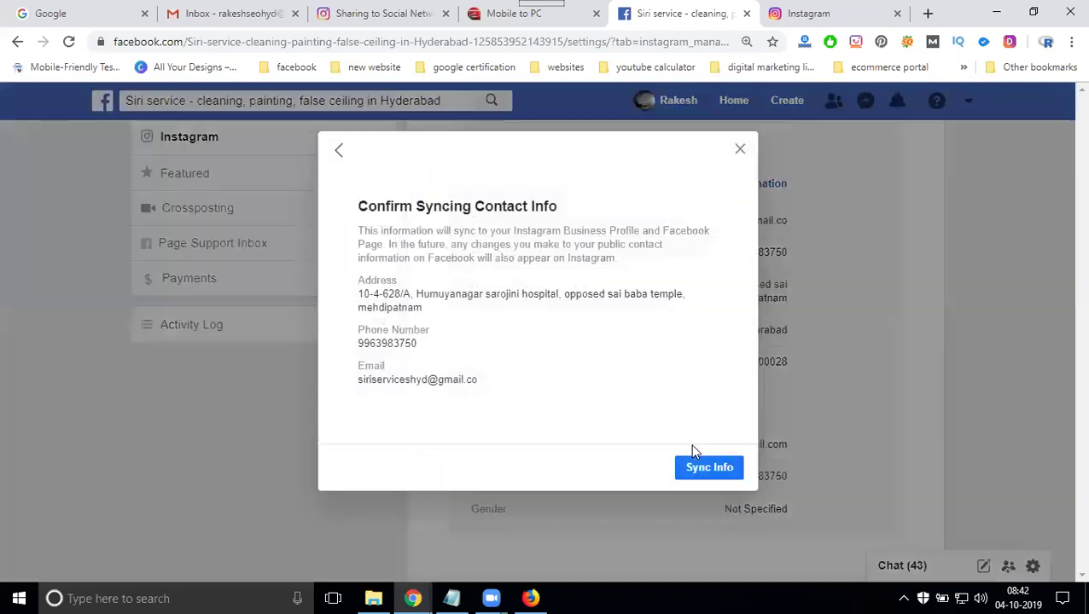
left_click(693, 467)
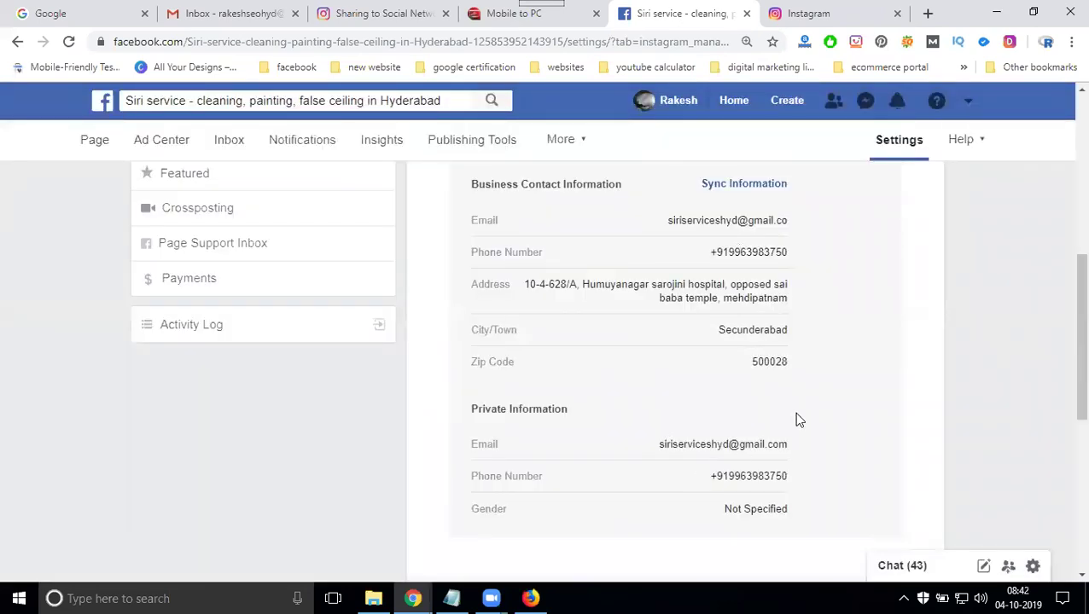
scroll(801, 401, "down", 1)
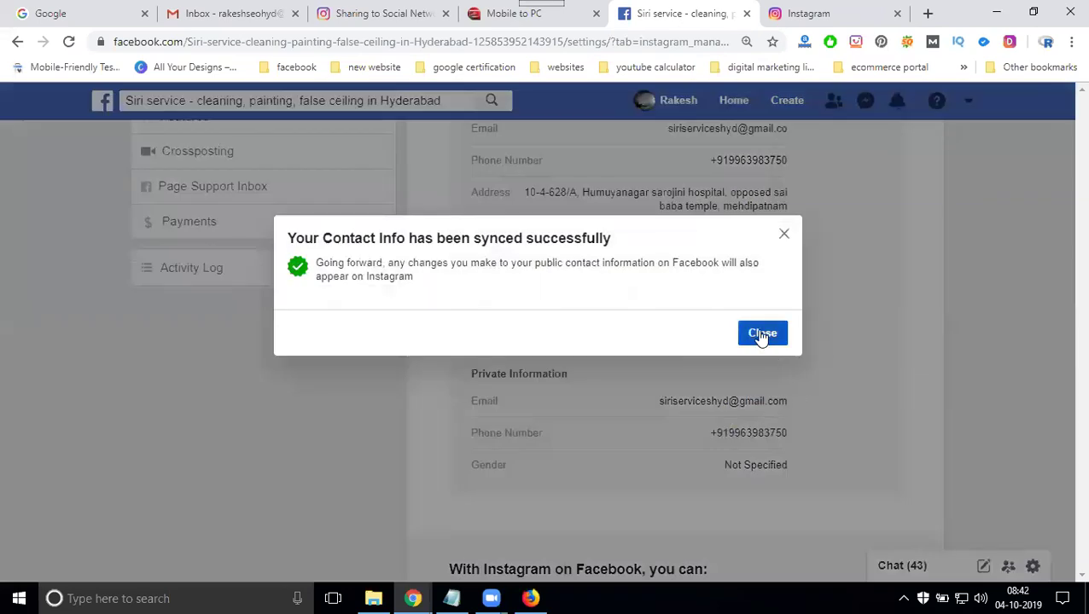
left_click(762, 333)
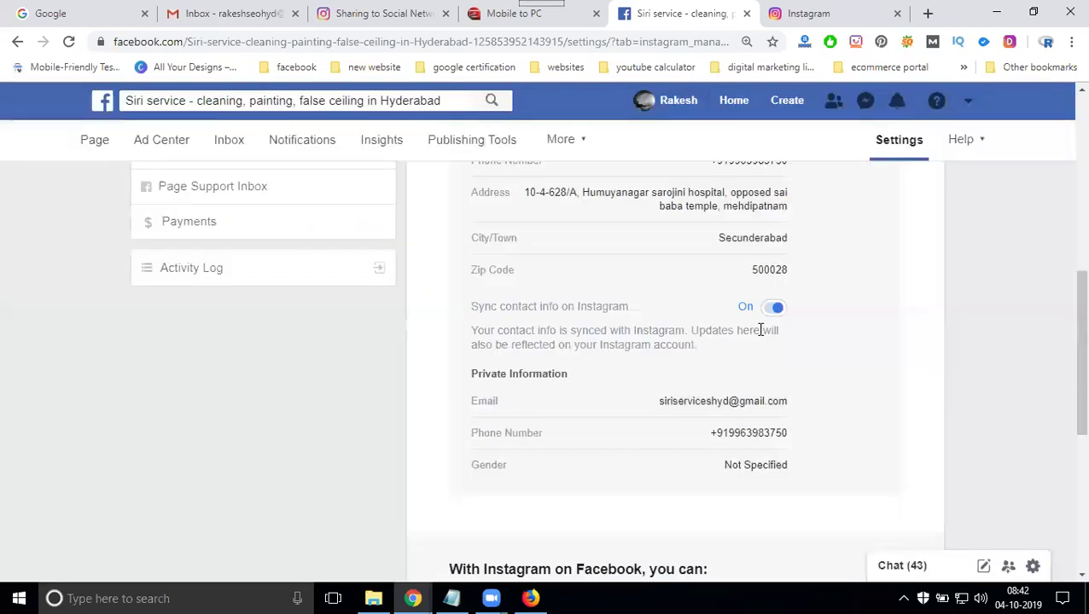
scroll(809, 366, "down", 3)
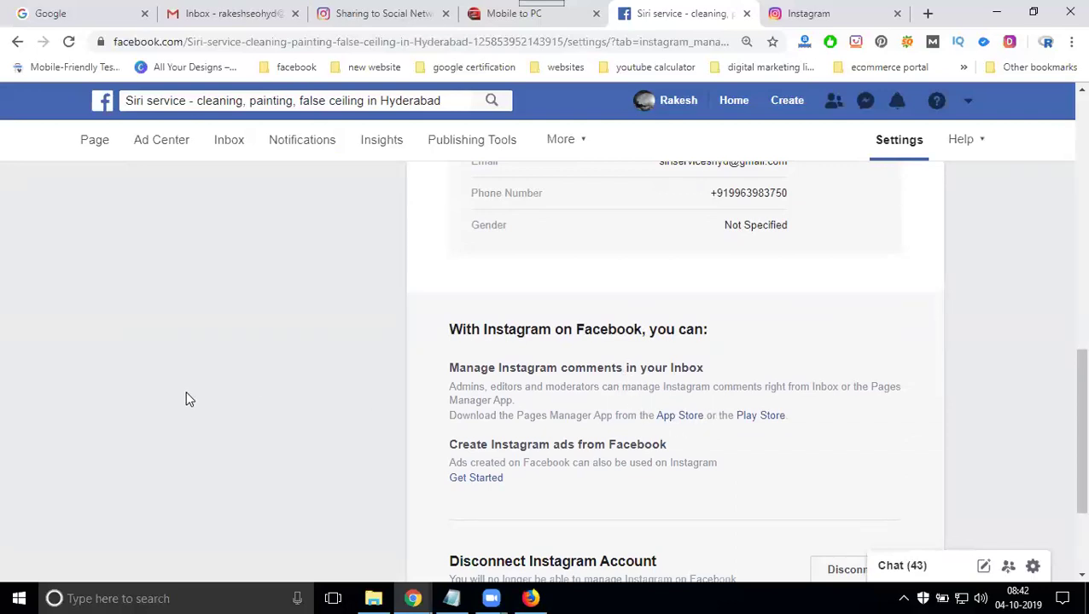
scroll(178, 406, "up", 1)
scroll(178, 406, "up", 8)
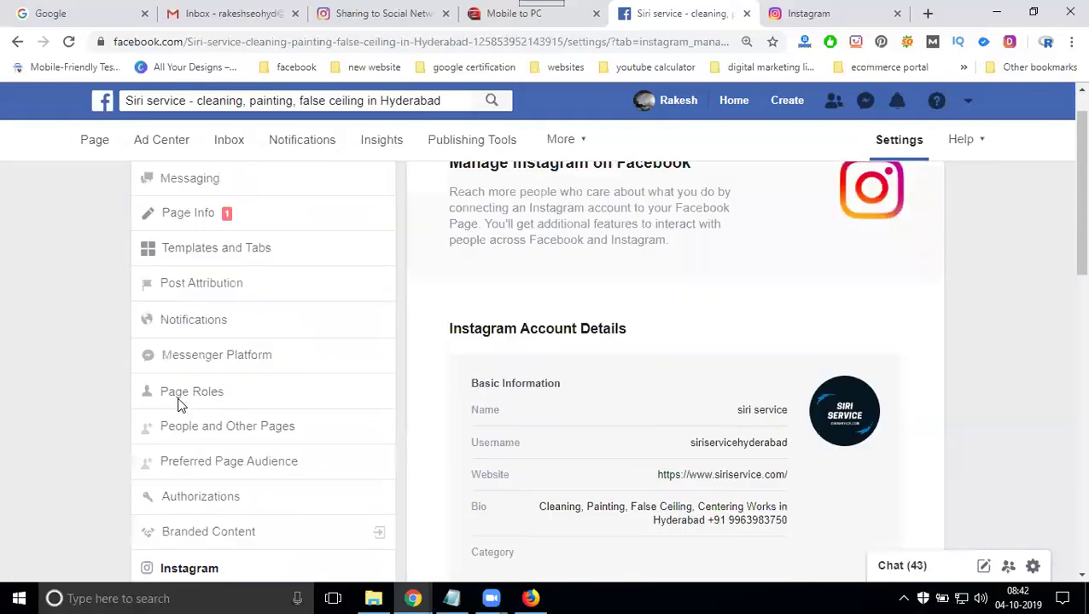
scroll(179, 405, "down", 1)
scroll(180, 406, "down", 2)
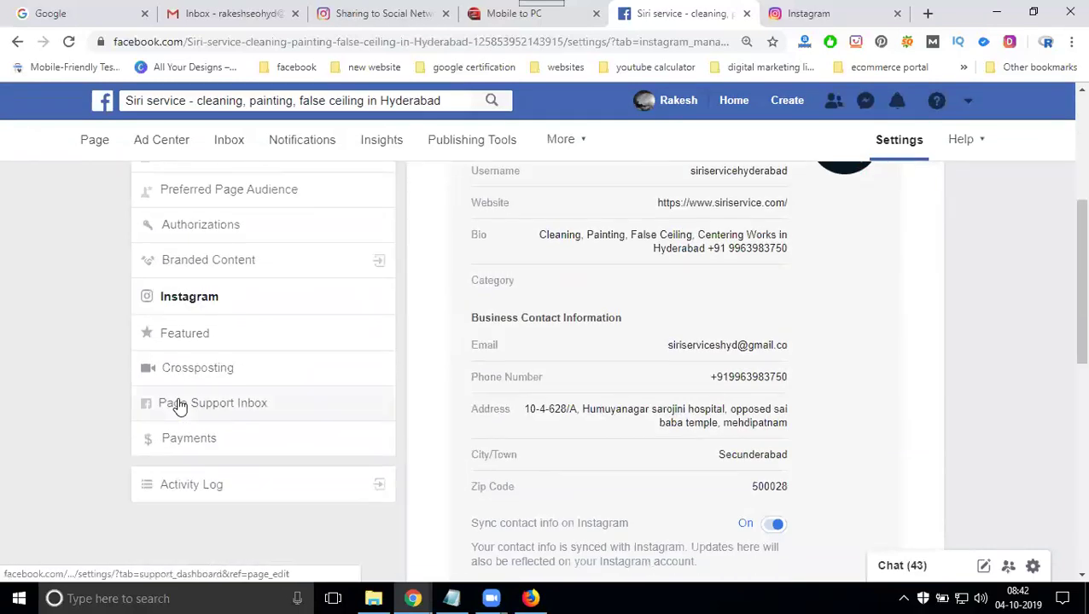